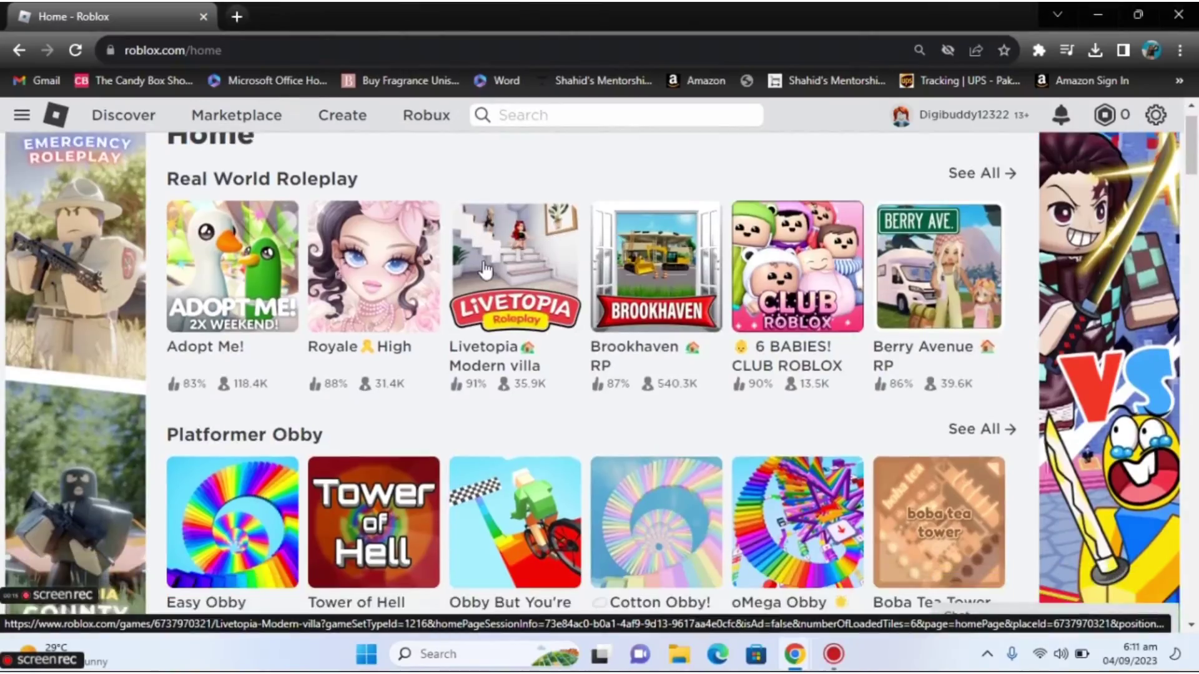
pyautogui.scroll(-5, 482, 268)
pyautogui.scroll(-5, 481, 268)
pyautogui.scroll(-5, 484, 269)
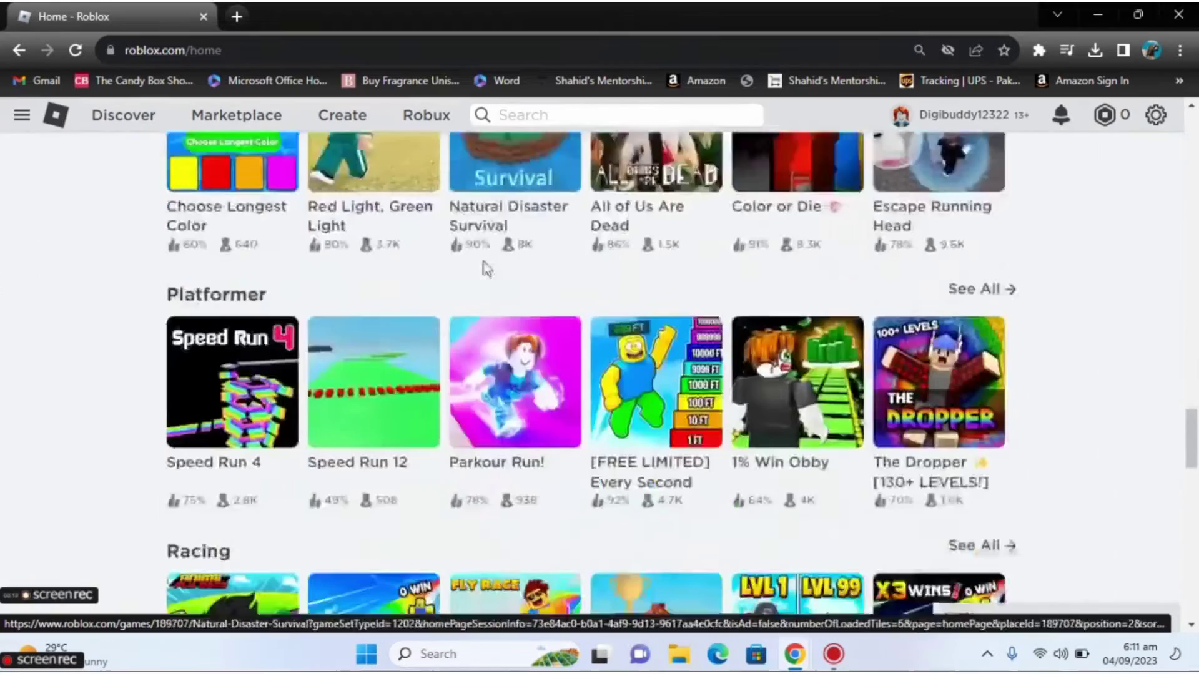
pyautogui.scroll(-4, 484, 269)
pyautogui.scroll(-2, 484, 269)
pyautogui.scroll(-5, 484, 269)
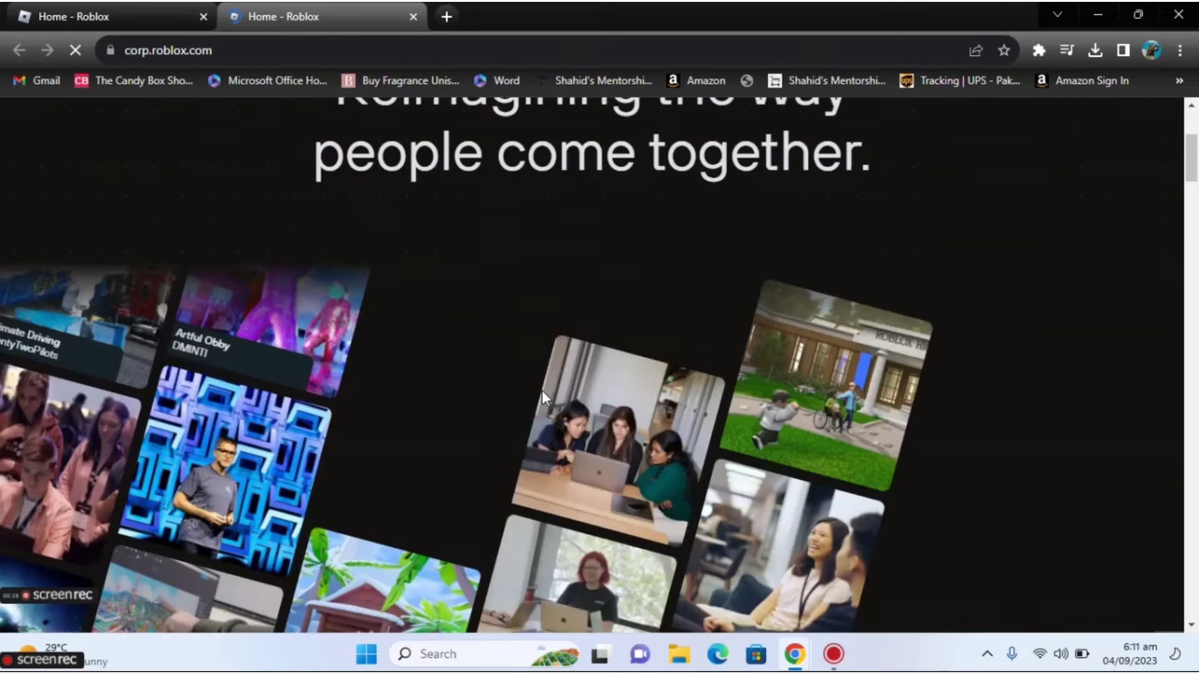
pyautogui.scroll(-5, 543, 393)
pyautogui.scroll(-5, 541, 398)
pyautogui.scroll(-5, 541, 397)
pyautogui.scroll(-5, 542, 397)
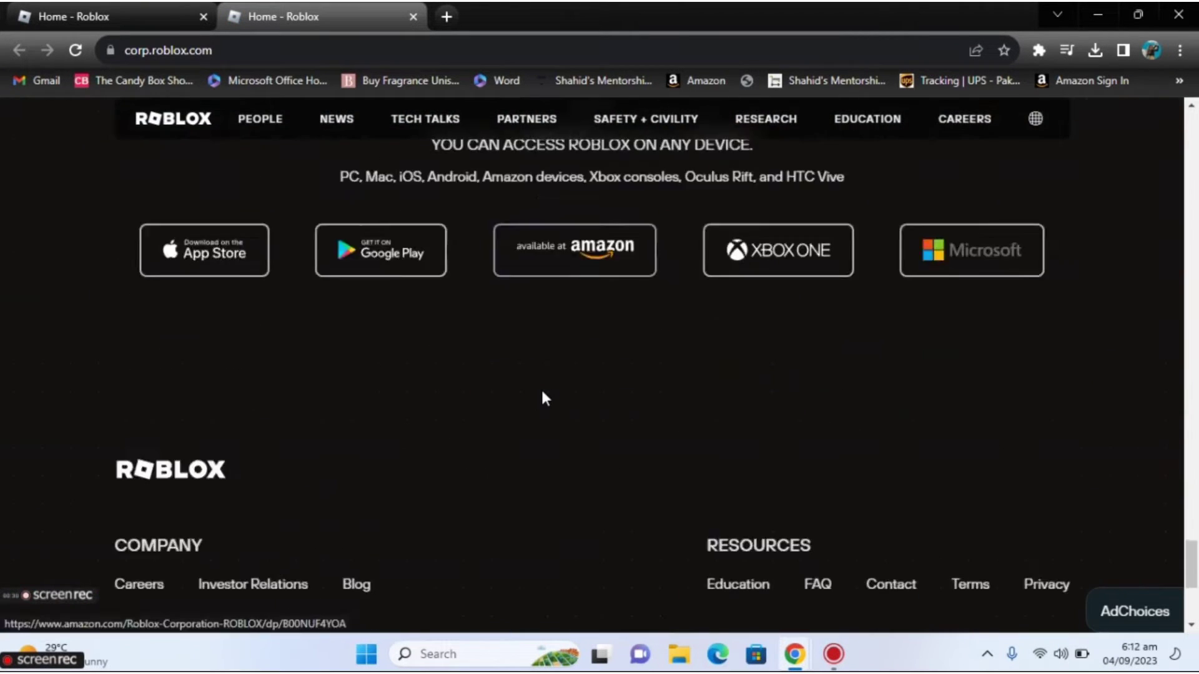
pyautogui.scroll(-5, 542, 397)
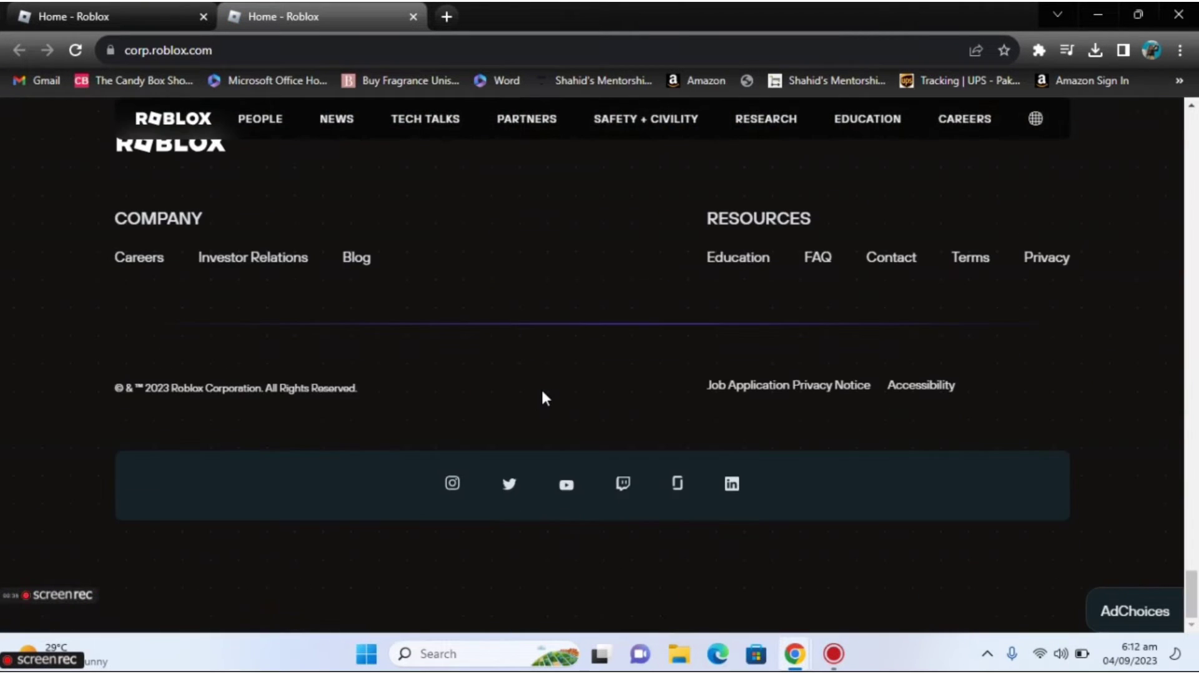
# Open the Tech - Computer, Mobile, Xbox help category from the Technical Issues card
pyautogui.click(897, 254)
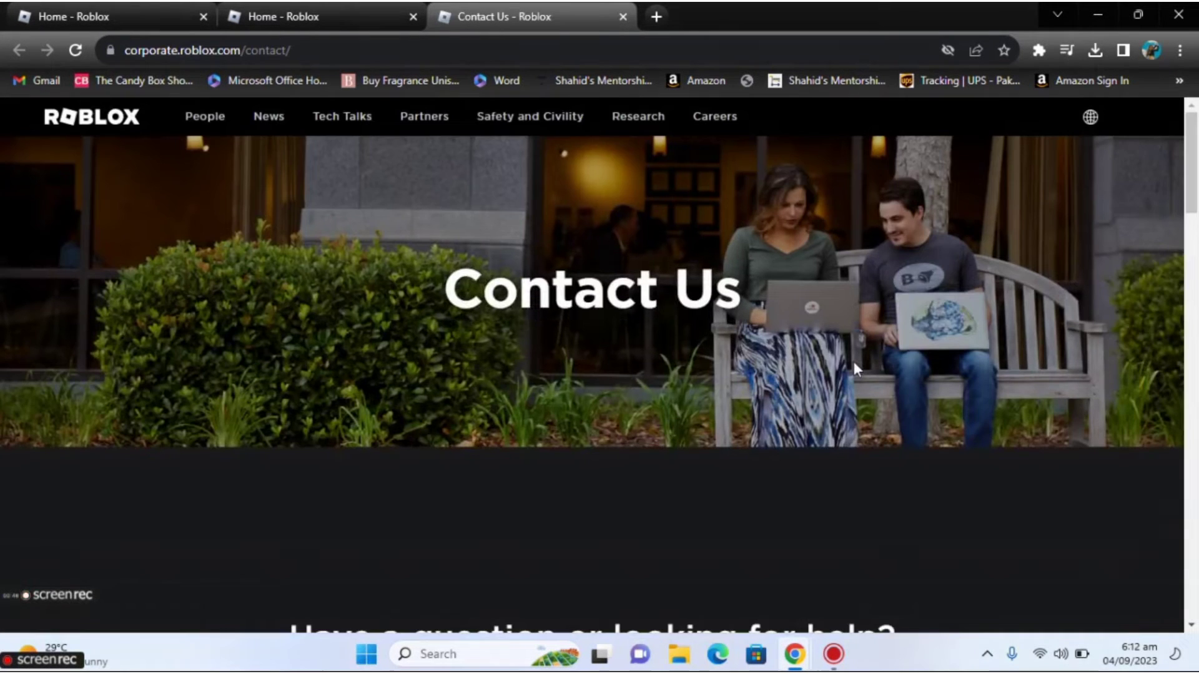
pyautogui.scroll(-1, 854, 365)
pyautogui.scroll(-5, 853, 368)
pyautogui.scroll(-3, 853, 368)
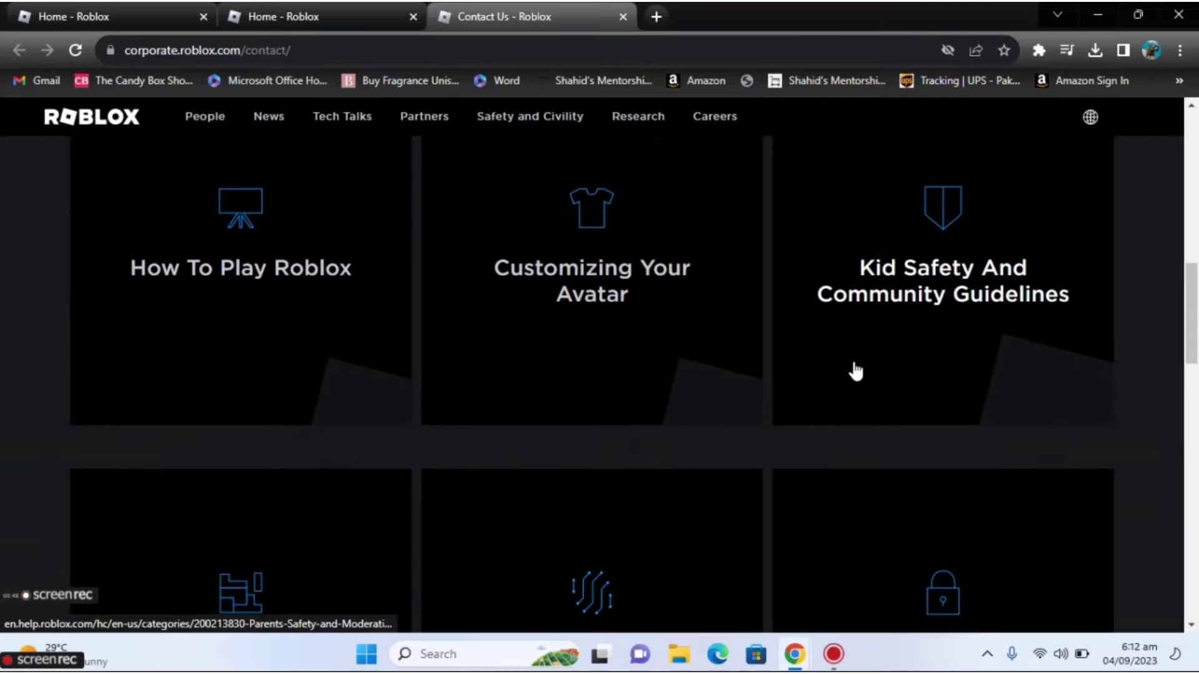
pyautogui.scroll(-1, 853, 368)
pyautogui.scroll(-1, 854, 368)
pyautogui.scroll(-1, 853, 371)
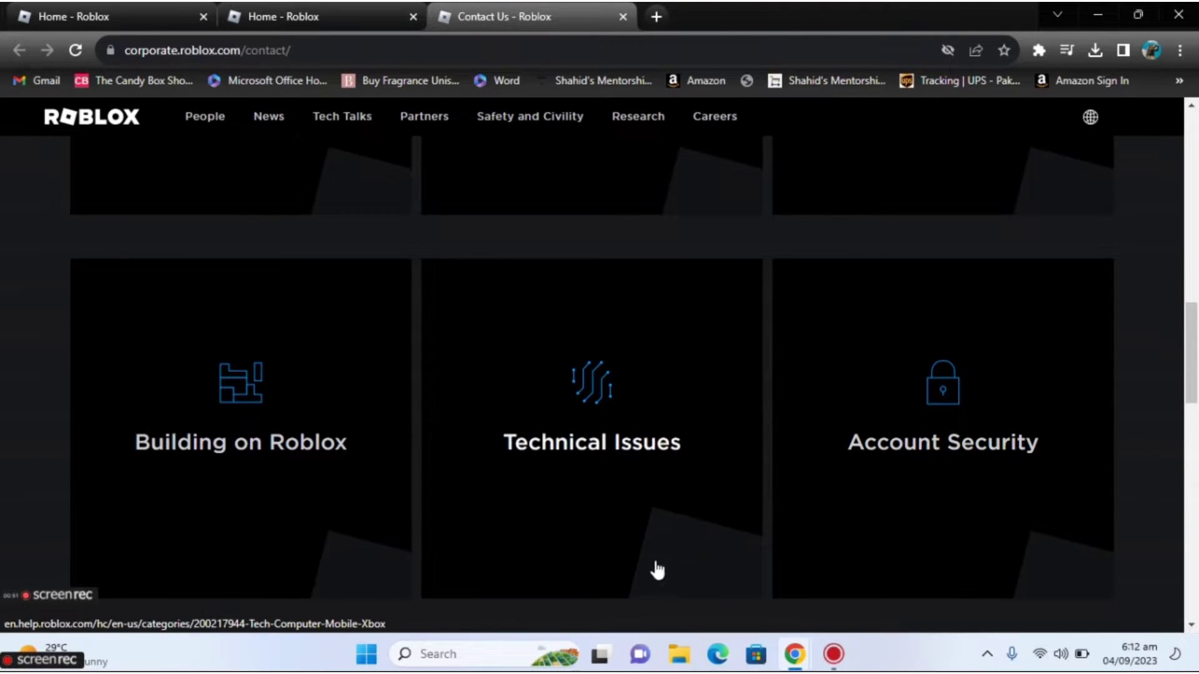
pyautogui.click(605, 529)
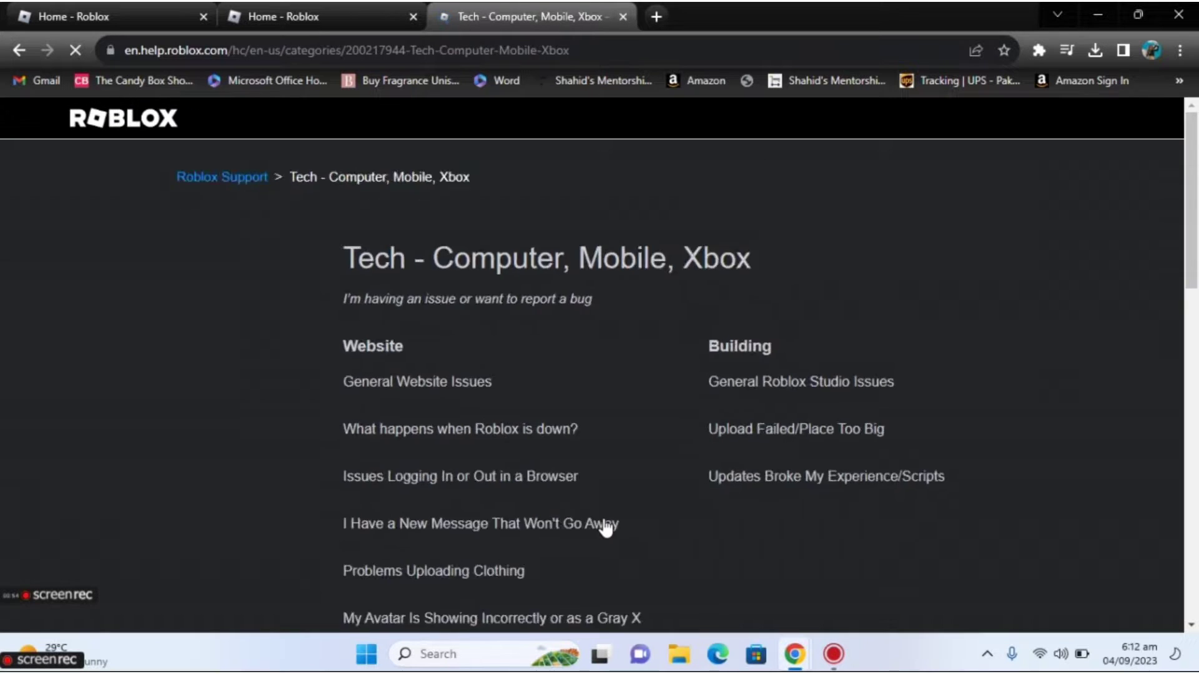
pyautogui.scroll(-1, 608, 361)
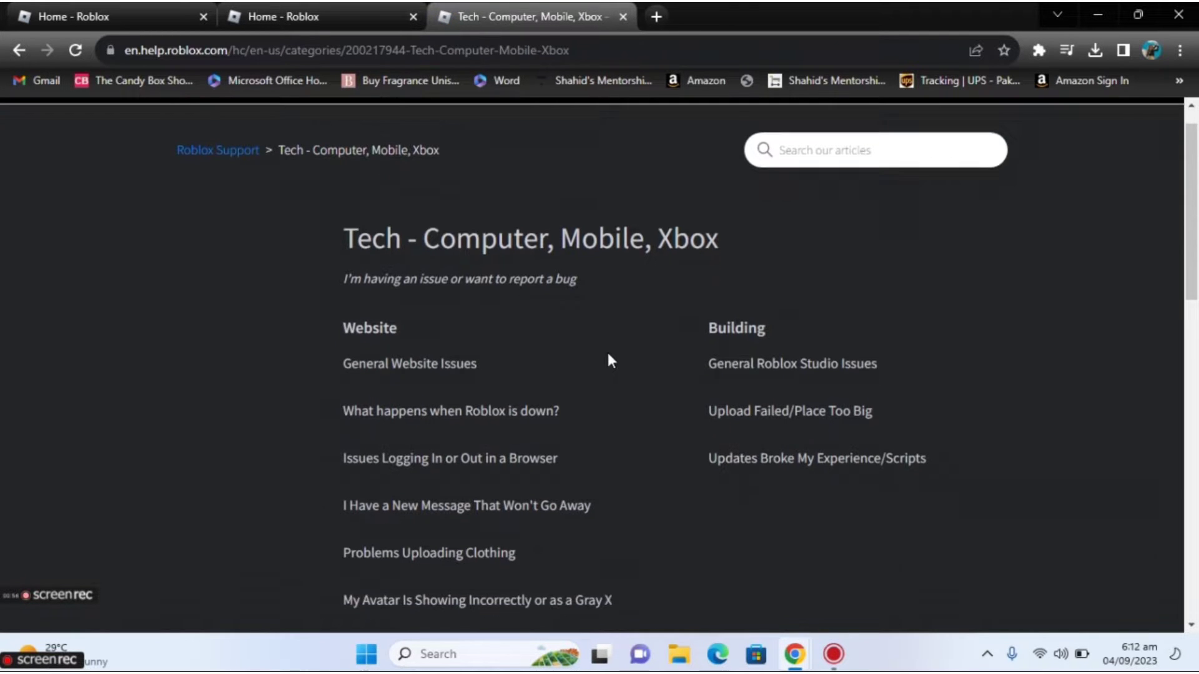
pyautogui.scroll(-4, 608, 361)
pyautogui.scroll(-5, 608, 362)
pyautogui.scroll(-1, 607, 361)
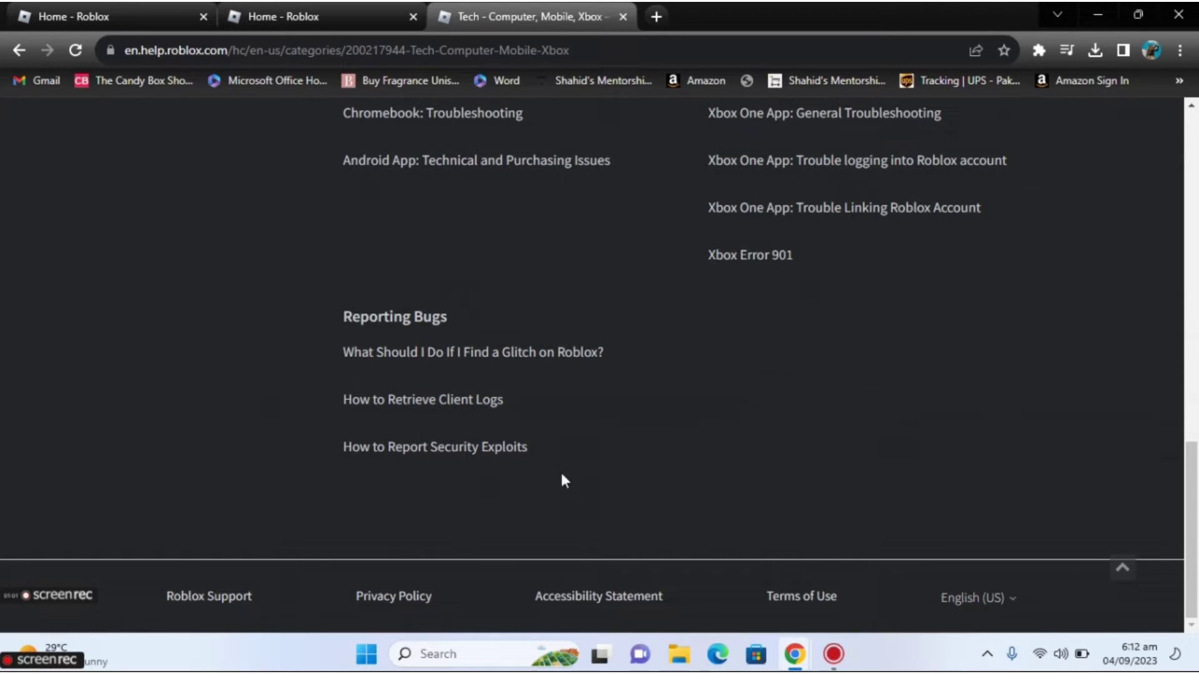
# Return to Roblox Support home and open the Contact Us article, highlighting its further-assistance sentence
pyautogui.click(216, 601)
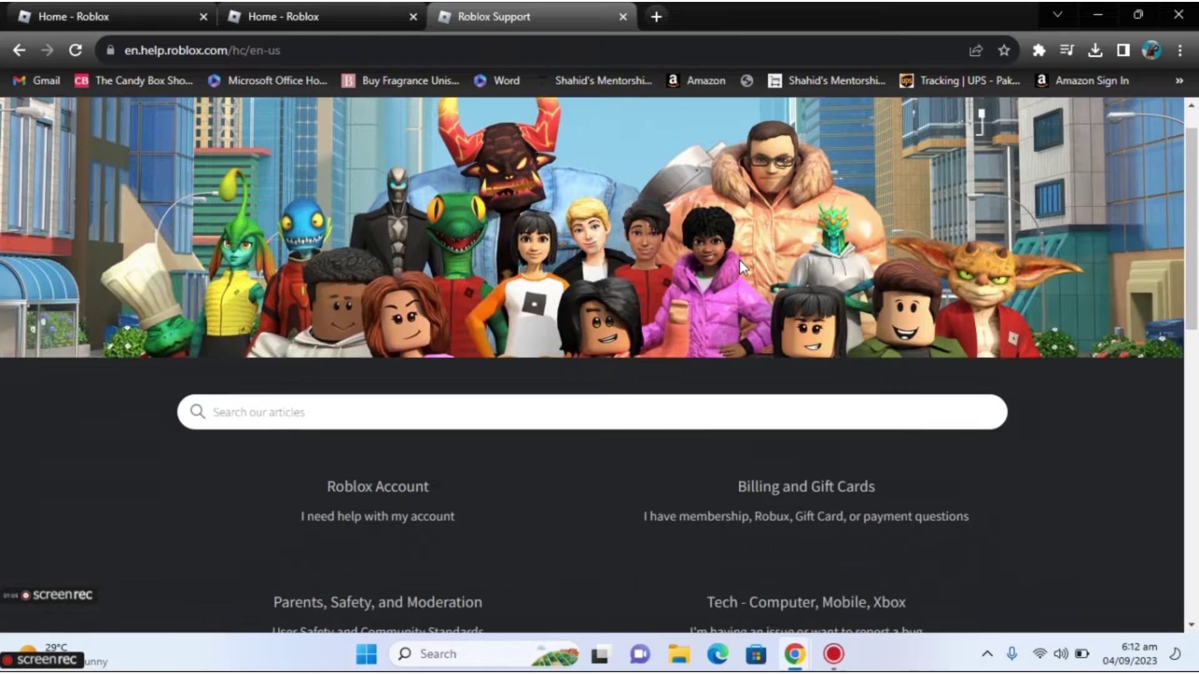
pyautogui.scroll(-2, 738, 260)
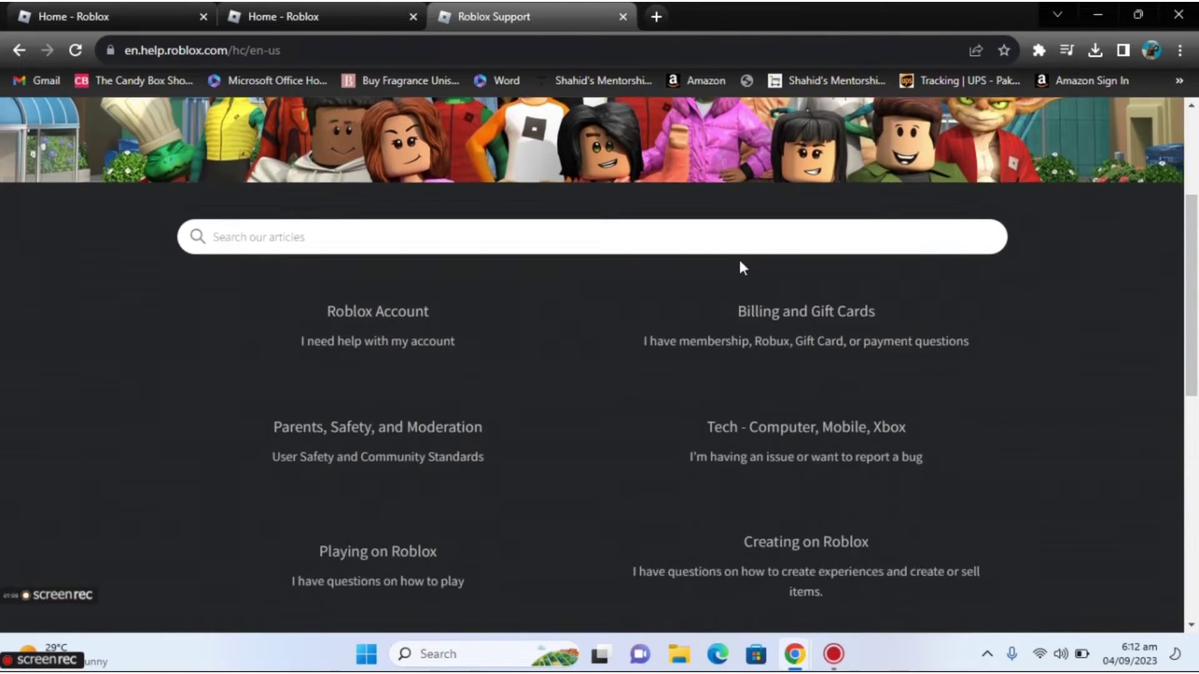
pyautogui.scroll(-5, 739, 258)
pyautogui.click(489, 317)
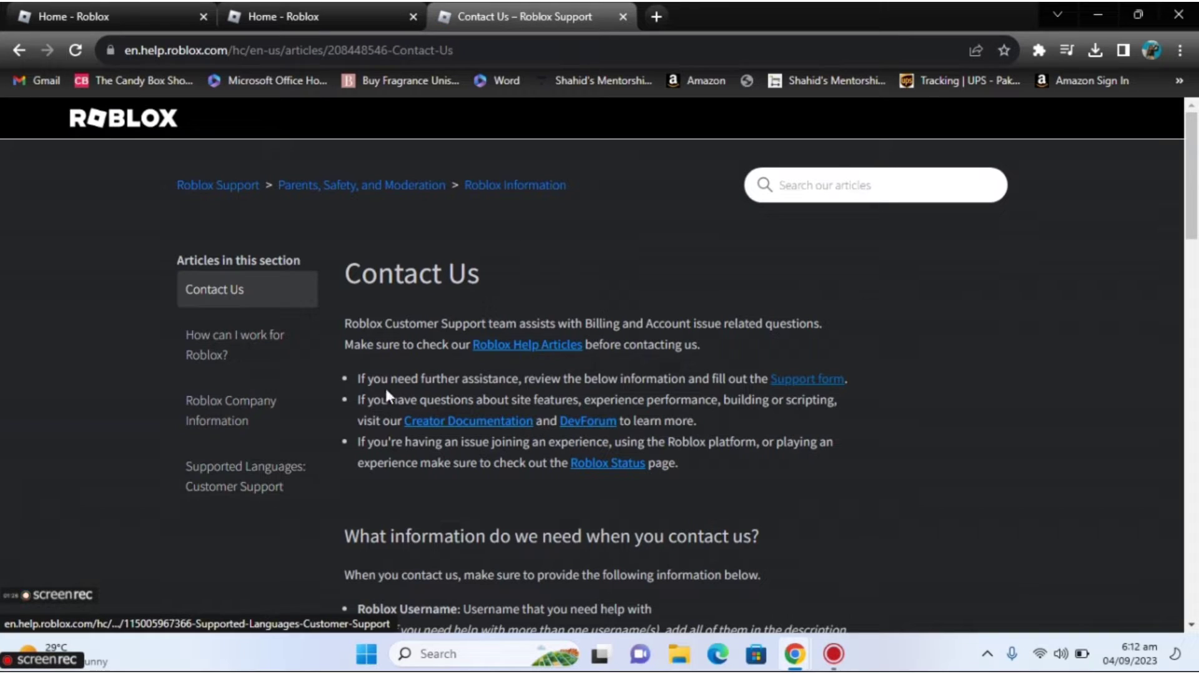
pyautogui.moveTo(365, 378); pyautogui.dragTo(740, 383)
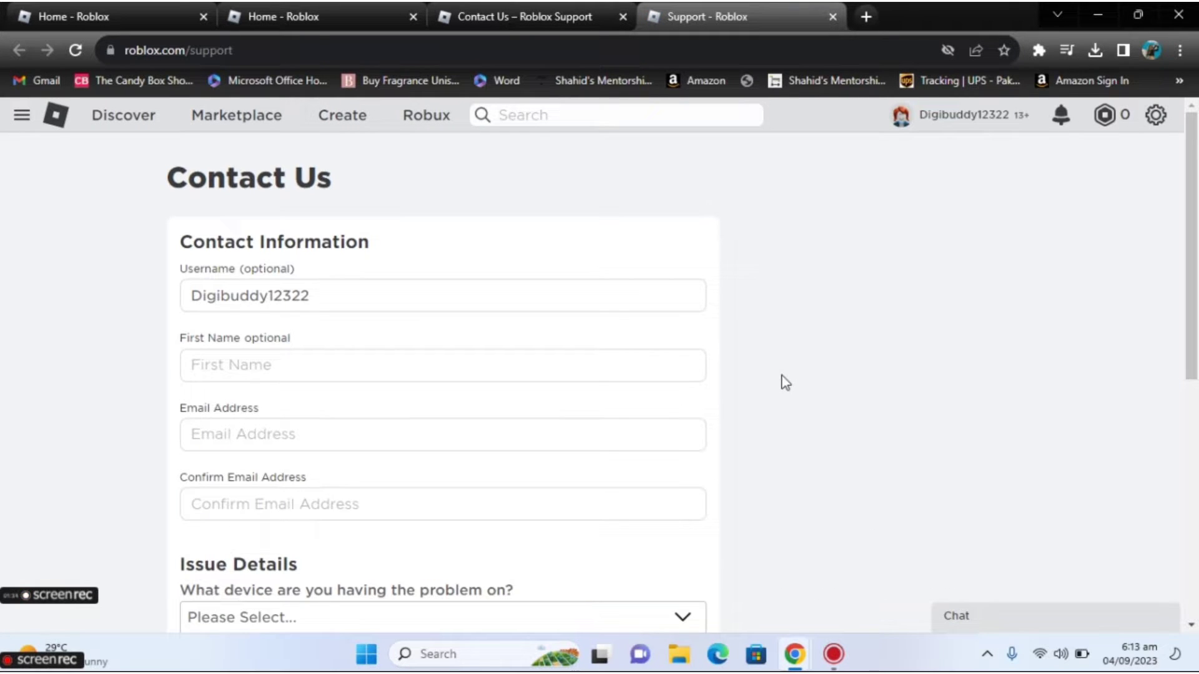
# Fill in the first name and email address, then the matching Confirm Email Address field
pyautogui.click(515, 367)
pyautogui.write('digibu')
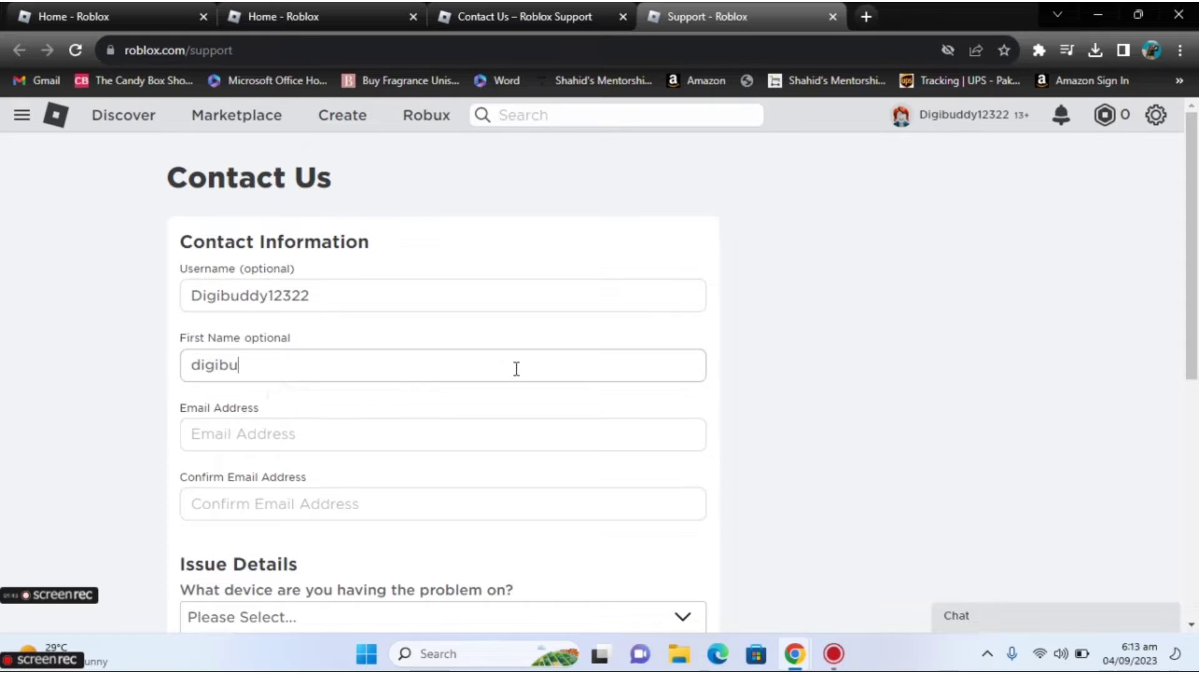
pyautogui.write('ddy')
pyautogui.click(475, 426)
pyautogui.write('xyz')
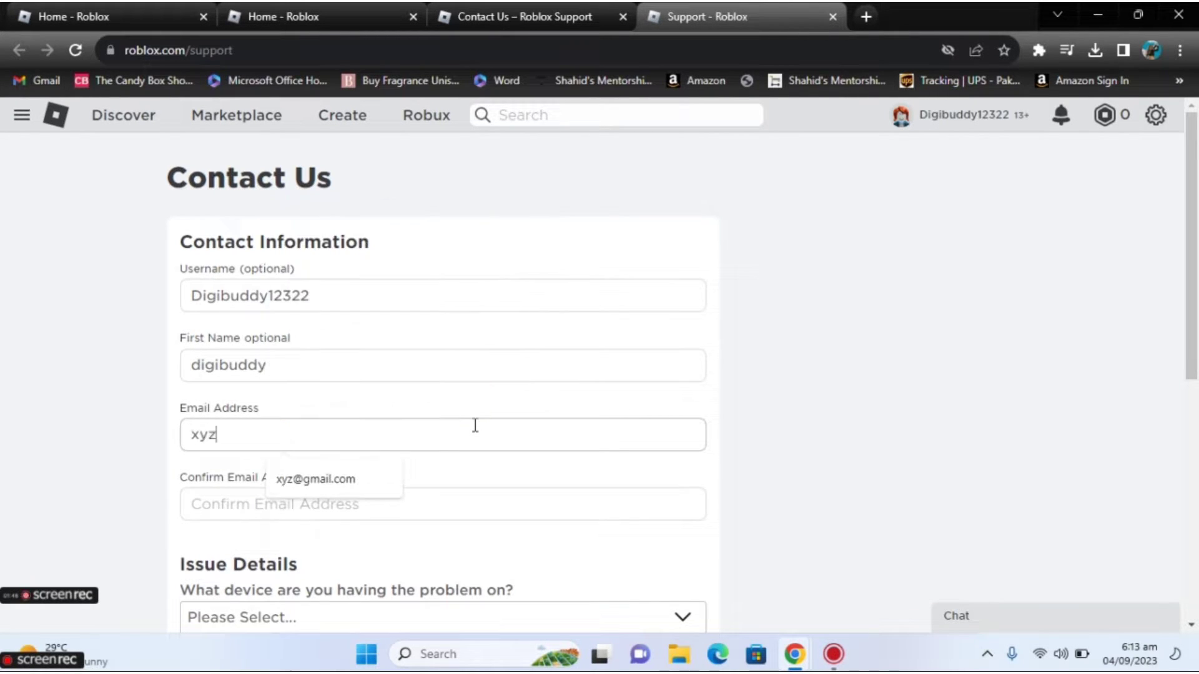
pyautogui.write('@gmail.c')
pyautogui.write('om')
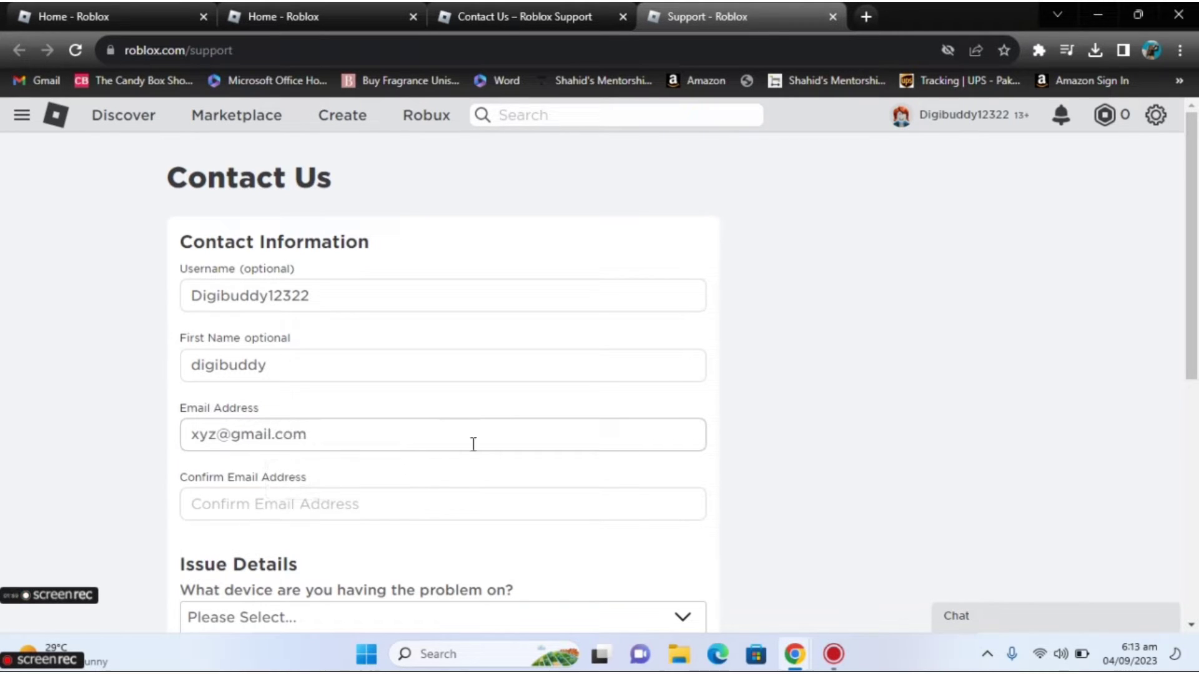
pyautogui.click(459, 516)
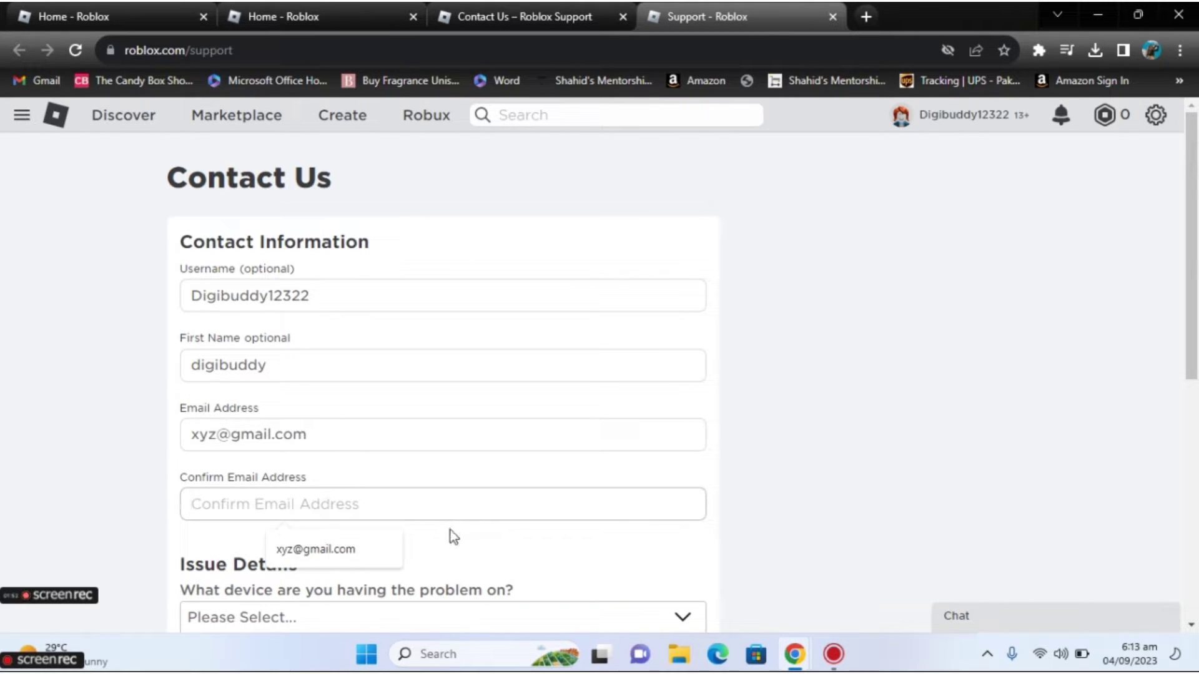
pyautogui.click(451, 530)
pyautogui.click(457, 499)
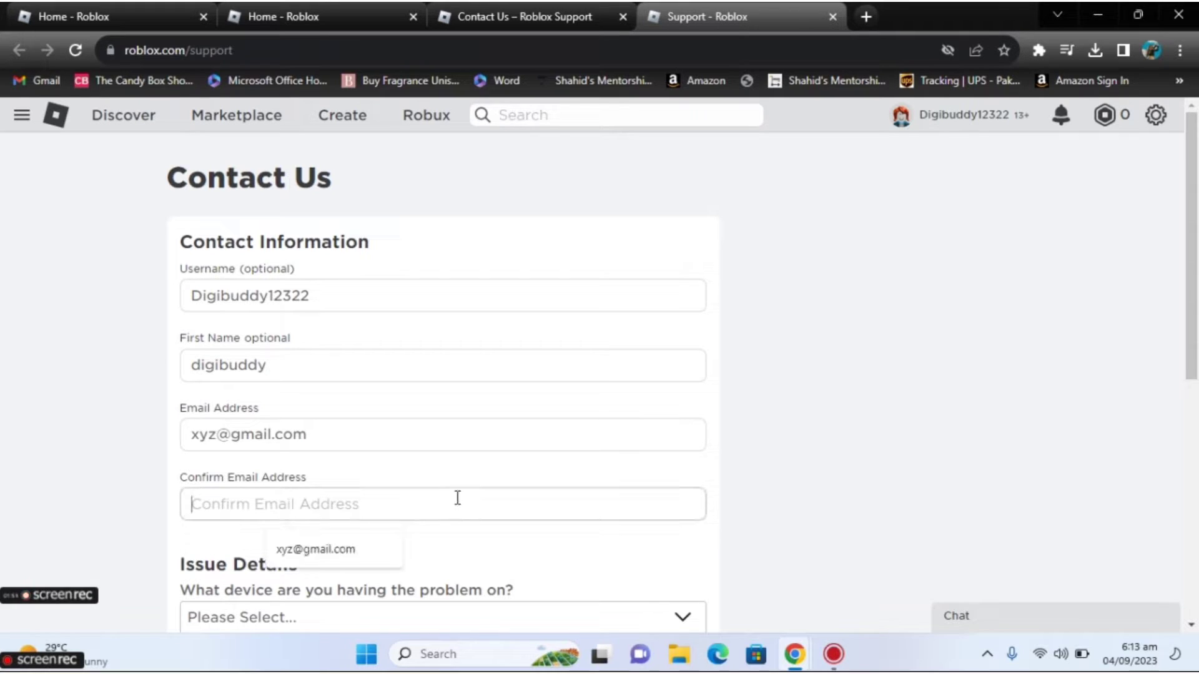
pyautogui.click(440, 554)
pyautogui.click(319, 499)
pyautogui.write('xyz')
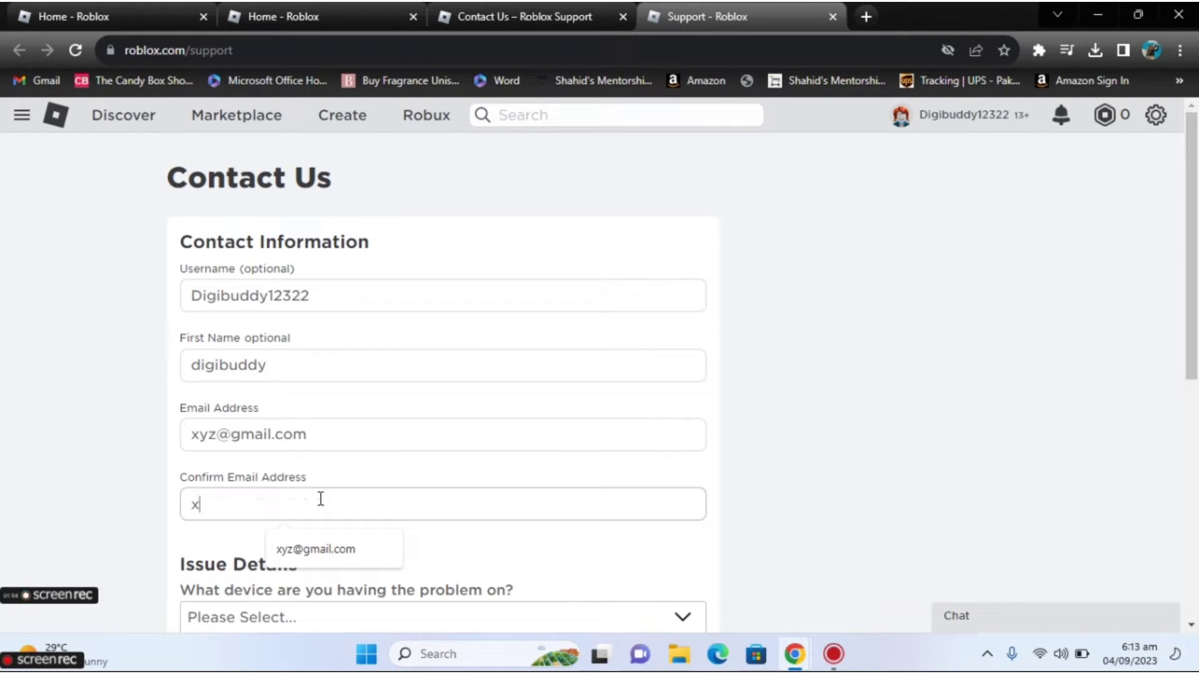
pyautogui.write('@gmail.c')
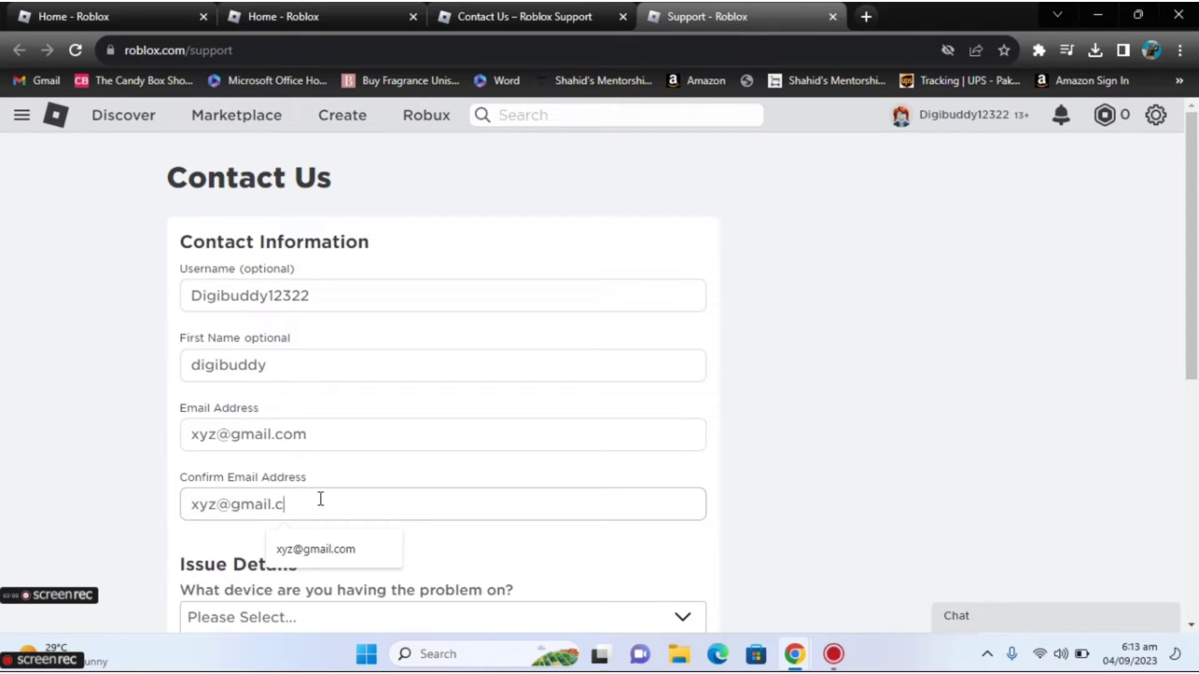
pyautogui.write('m')
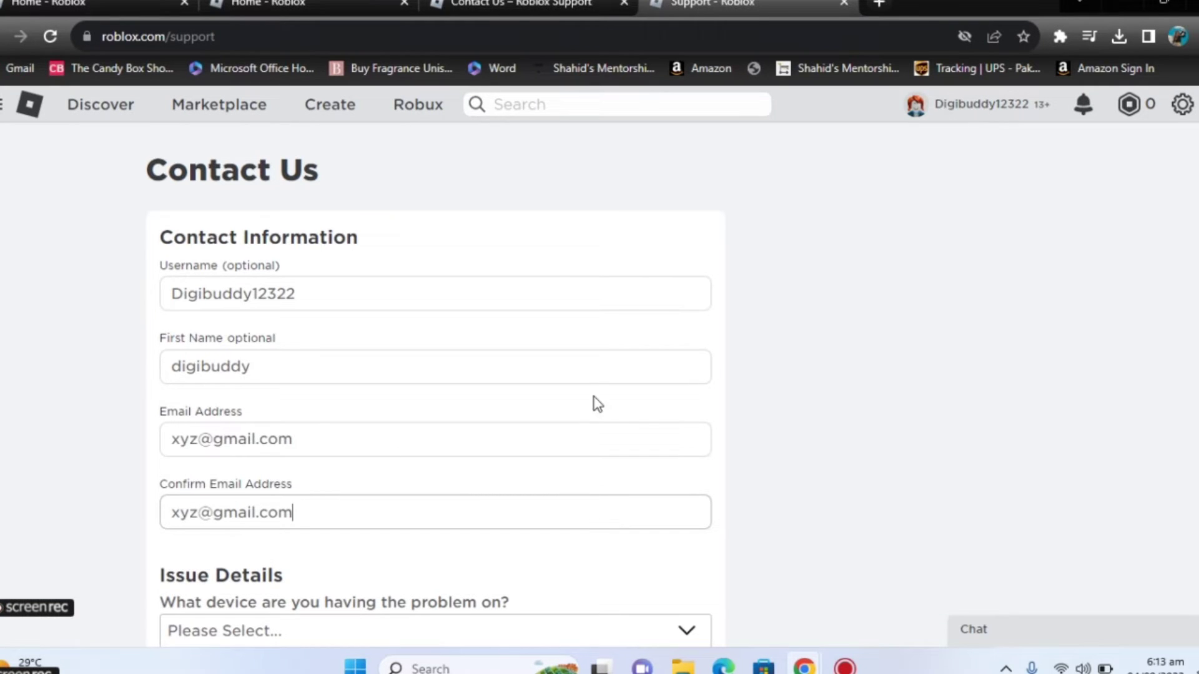
pyautogui.scroll(-2, 594, 404)
pyautogui.scroll(-1, 723, 465)
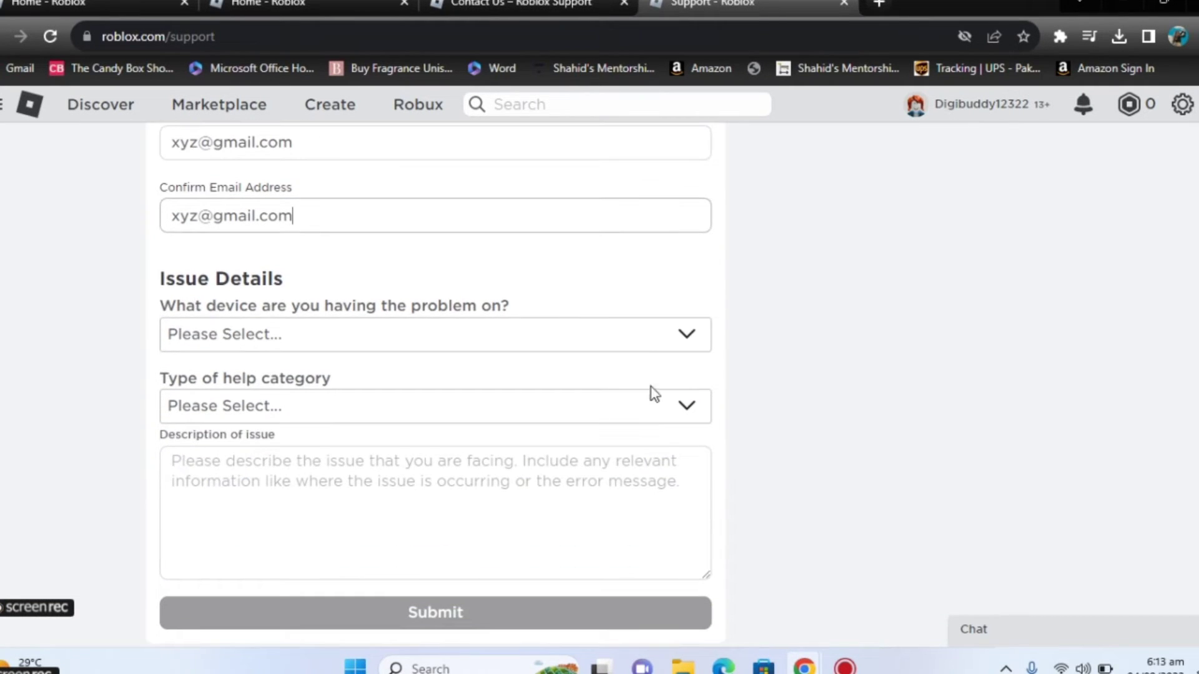
# Set the device to PC and the help category to Account Hacked or Can't Log in
pyautogui.click(662, 334)
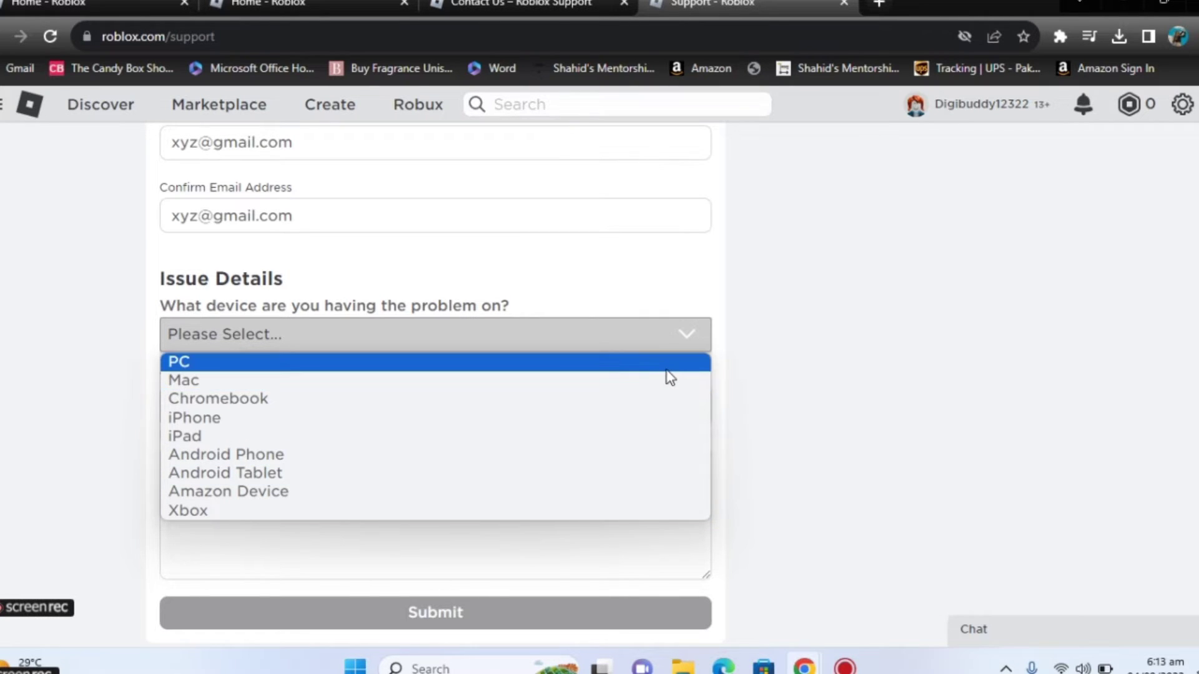
pyautogui.click(669, 362)
pyautogui.click(662, 418)
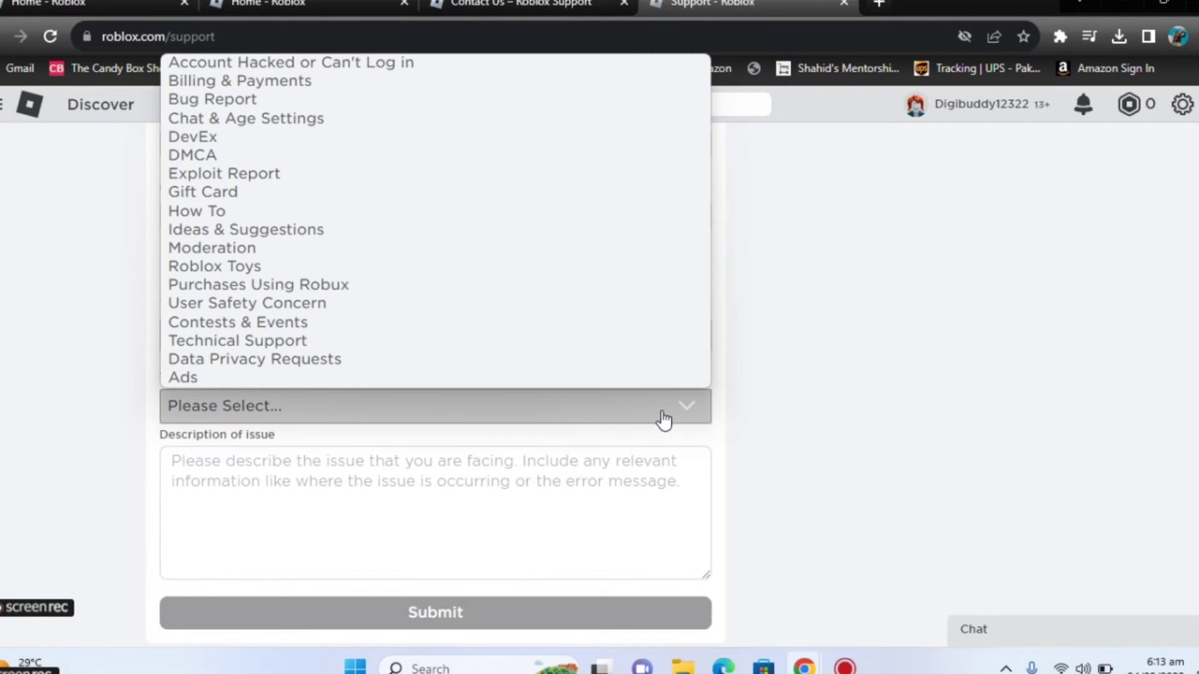
pyautogui.click(663, 66)
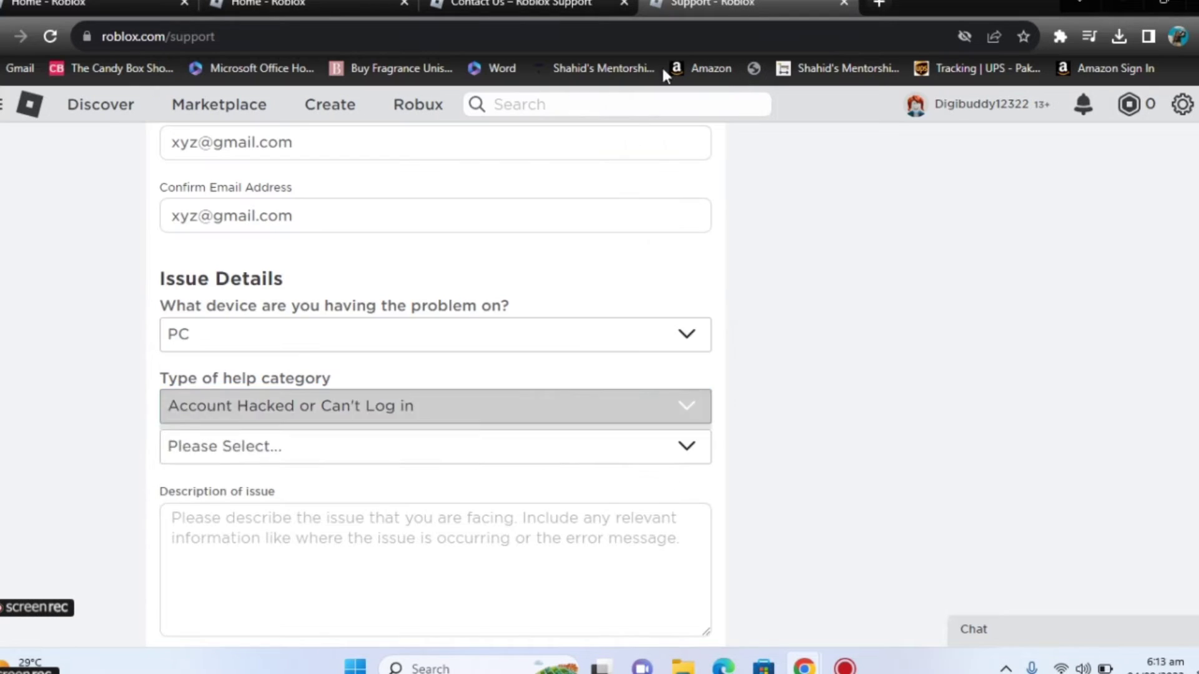
# Choose Forgot Password as the specific issue and begin the Description of issue
pyautogui.click(484, 456)
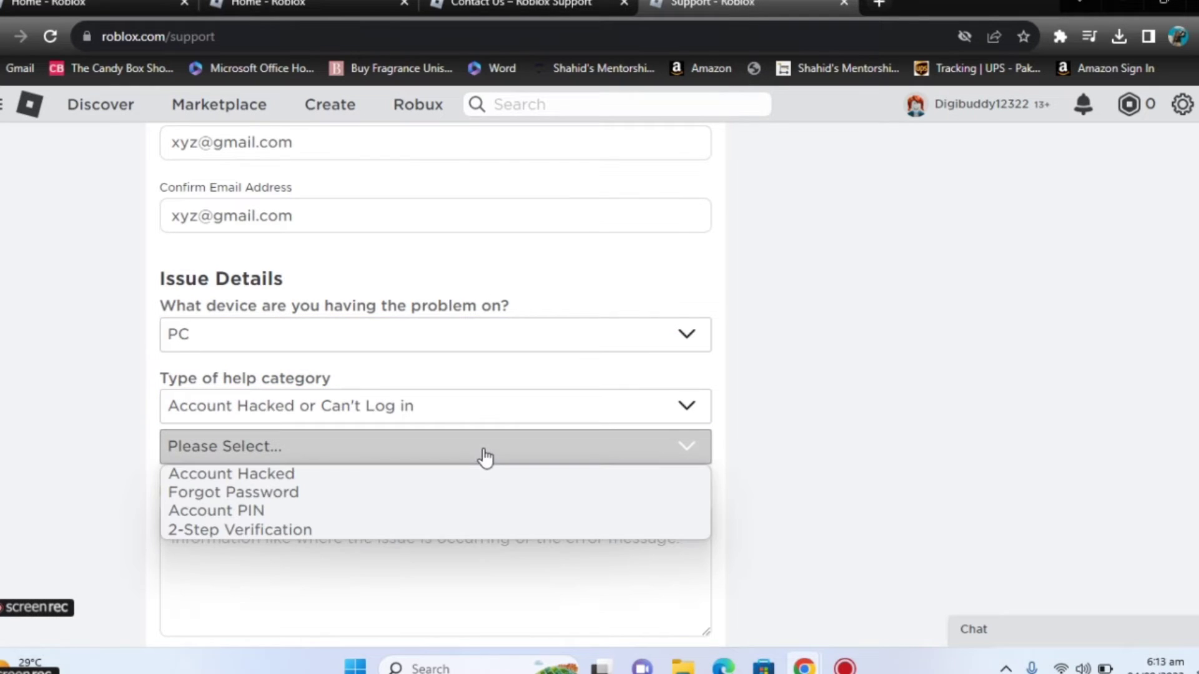
pyautogui.click(455, 500)
pyautogui.click(445, 530)
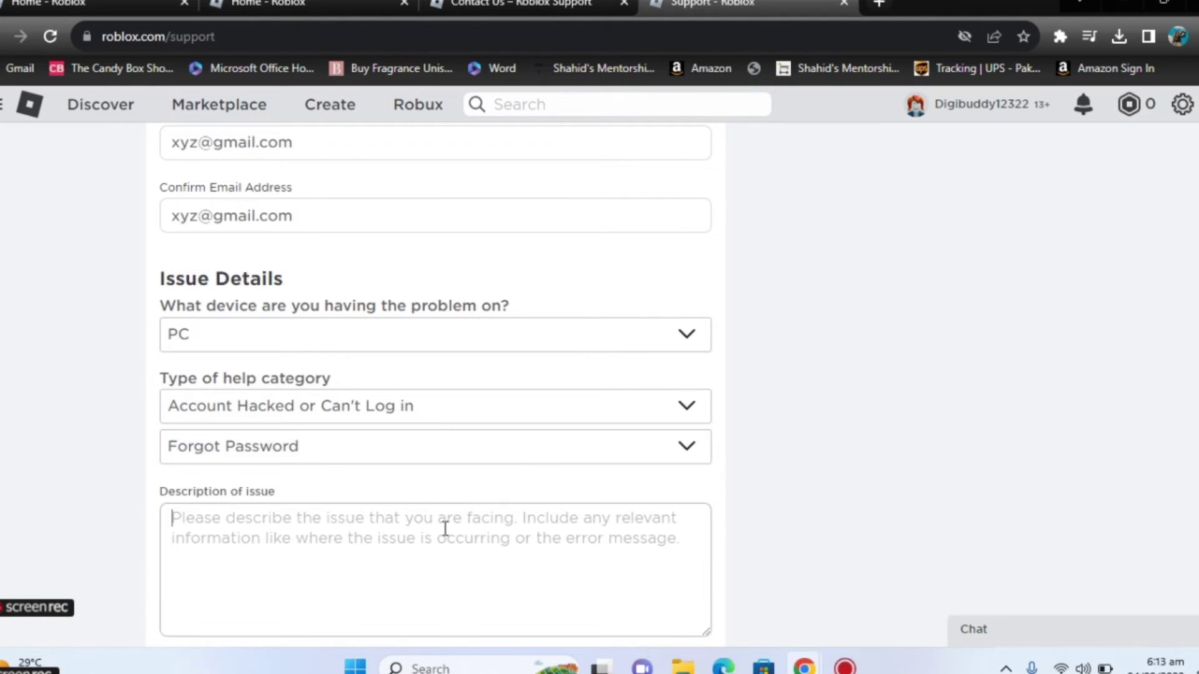
pyautogui.write('Hello Roblox! i have been logged out of y roblox account "digibuddy12322" unfortunaetly do not have acess to an email account and didnot connect an email to this account. I would like to reset this password "******" Thankyou for your services.')
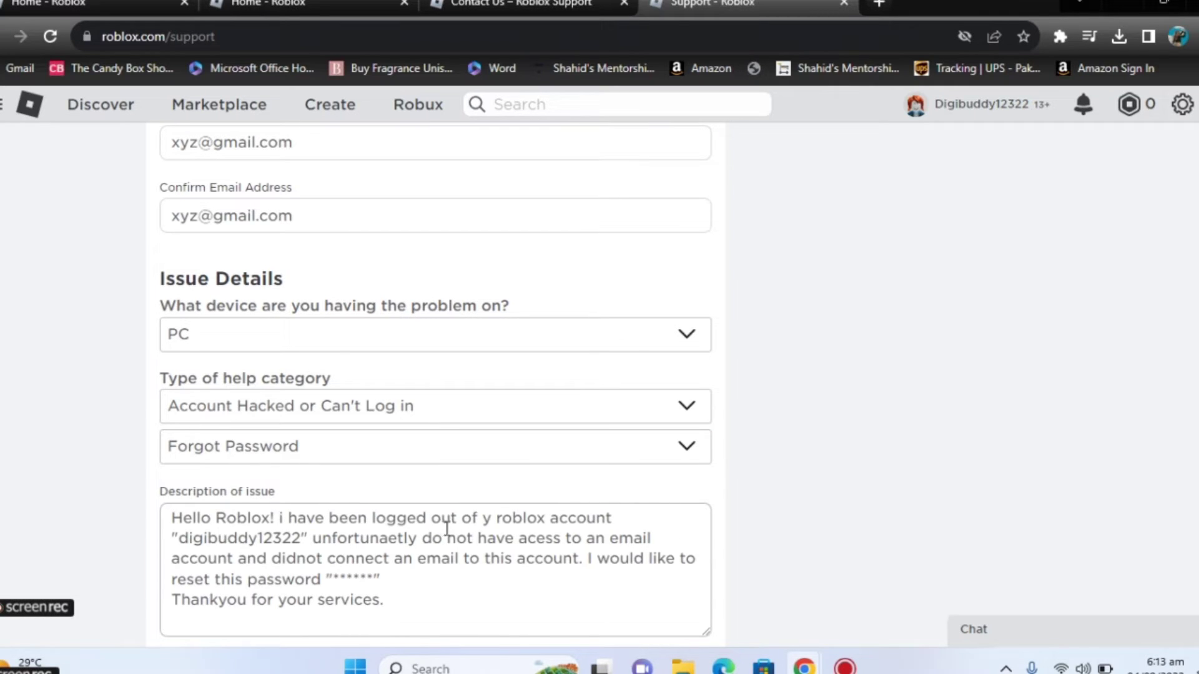
# Insert the missing 'm' so the description reads 'logged out of my roblox account'
pyautogui.click(843, 507)
pyautogui.scroll(-1, 840, 506)
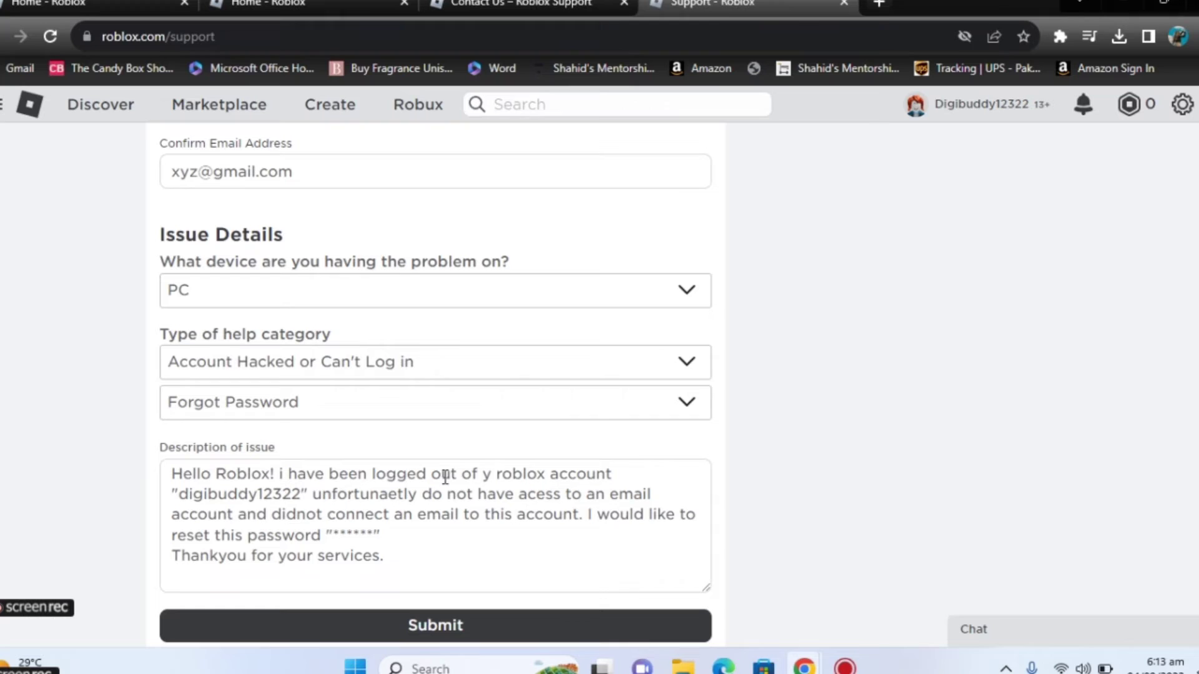
pyautogui.click(486, 473)
pyautogui.write('m')
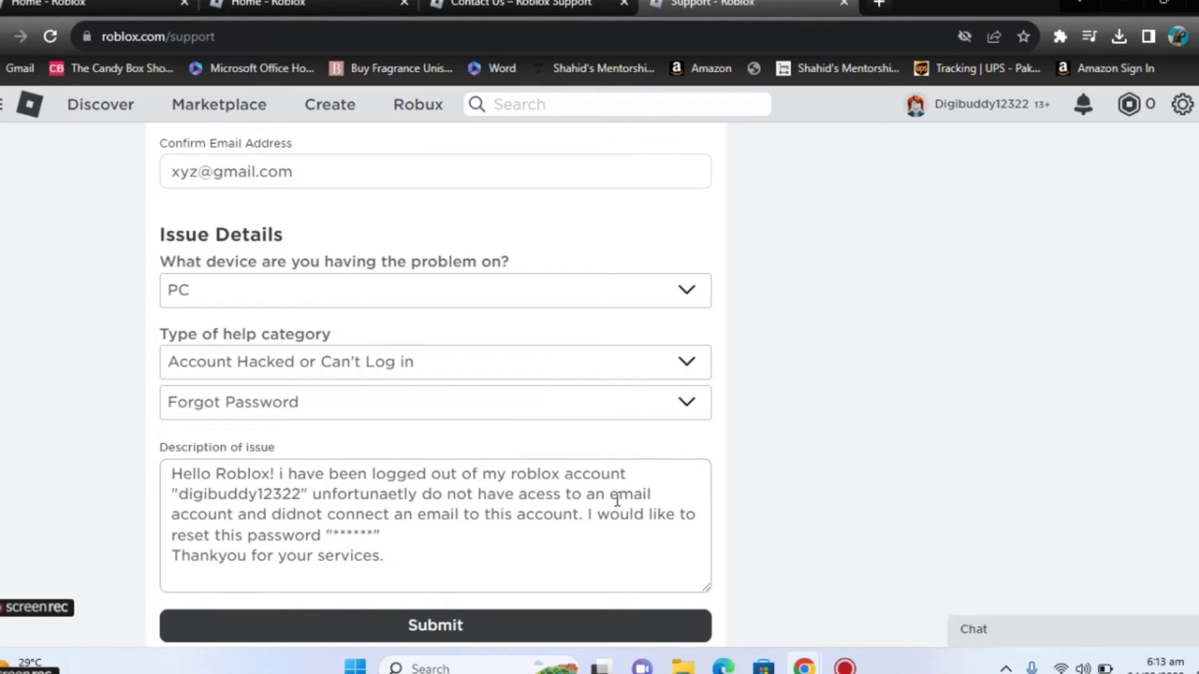
pyautogui.click(775, 578)
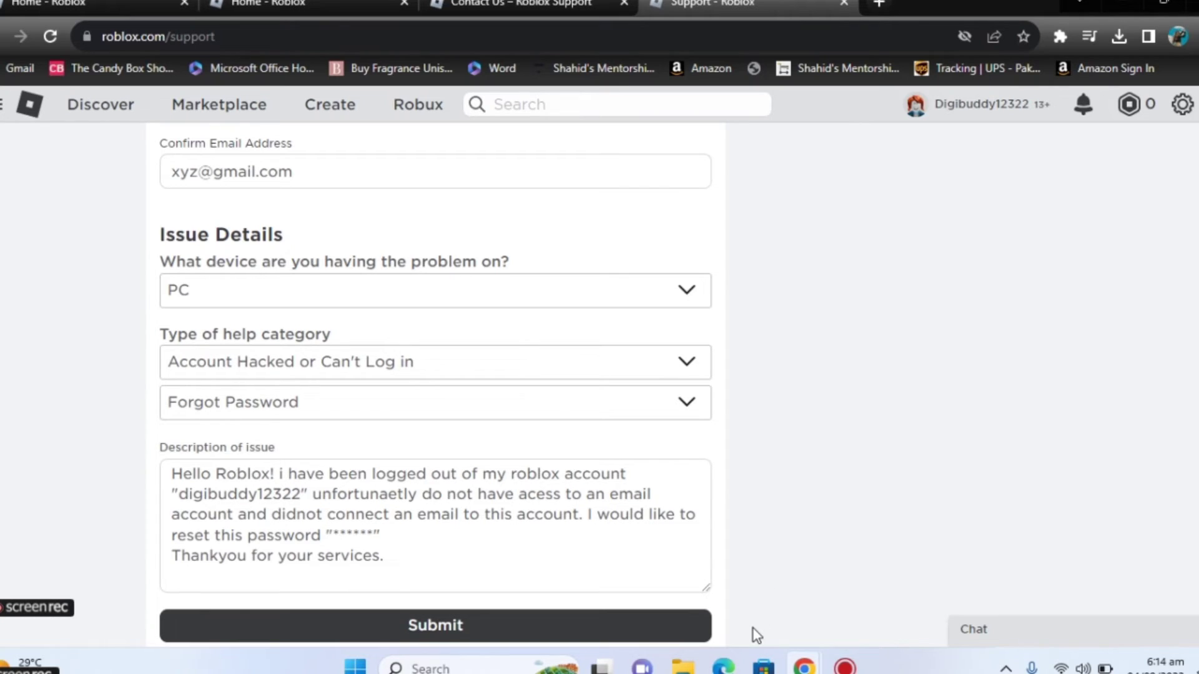
pyautogui.scroll(-1, 749, 635)
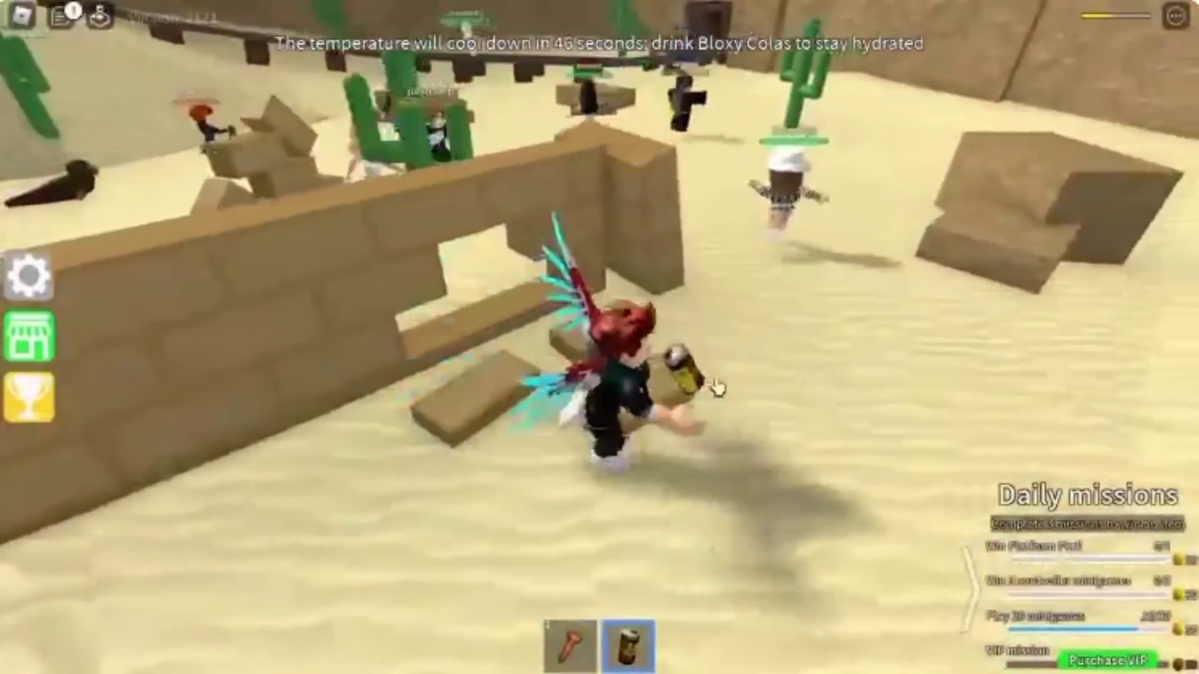
# Drink the Bloxy Cola while playing the desert minigame
pyautogui.click(762, 360)
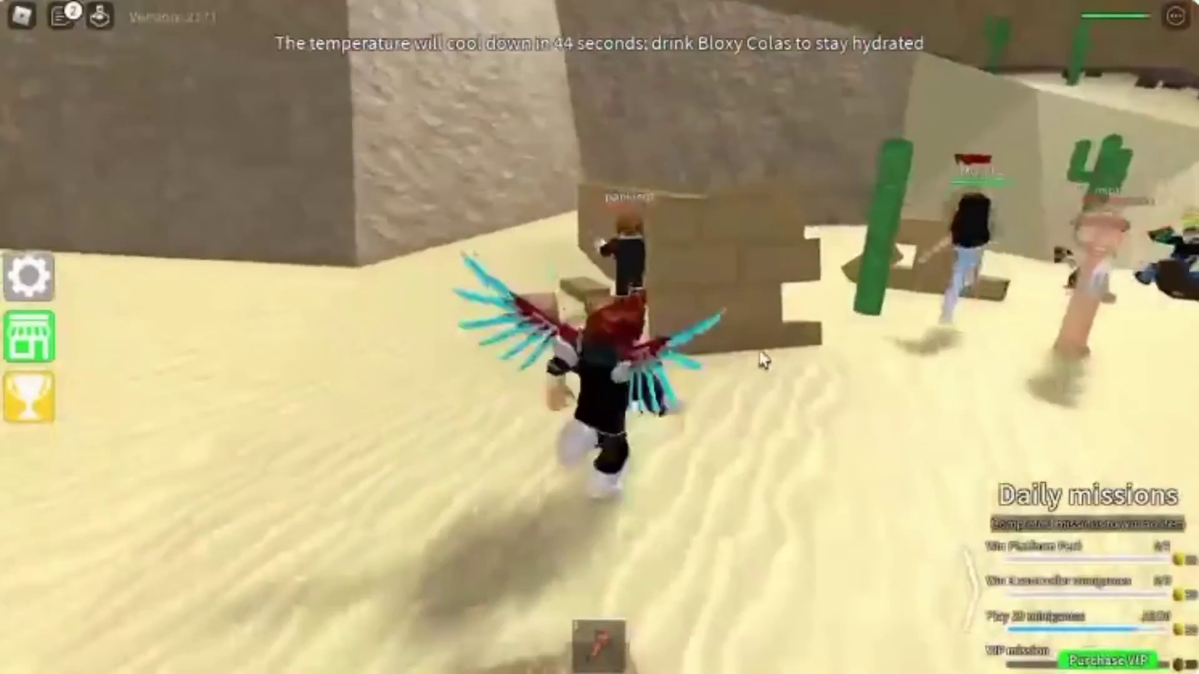